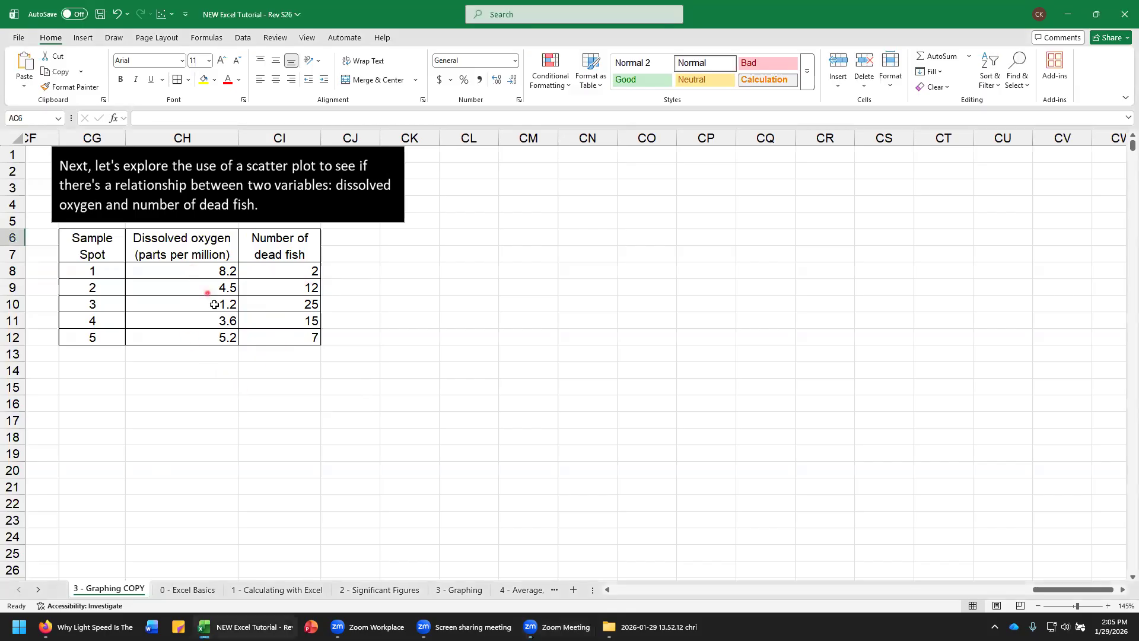
Step: Insert a plain scatter chart from the dissolved oxygen and dead fish values in CH8:CI12
drag(203, 271, 318, 336)
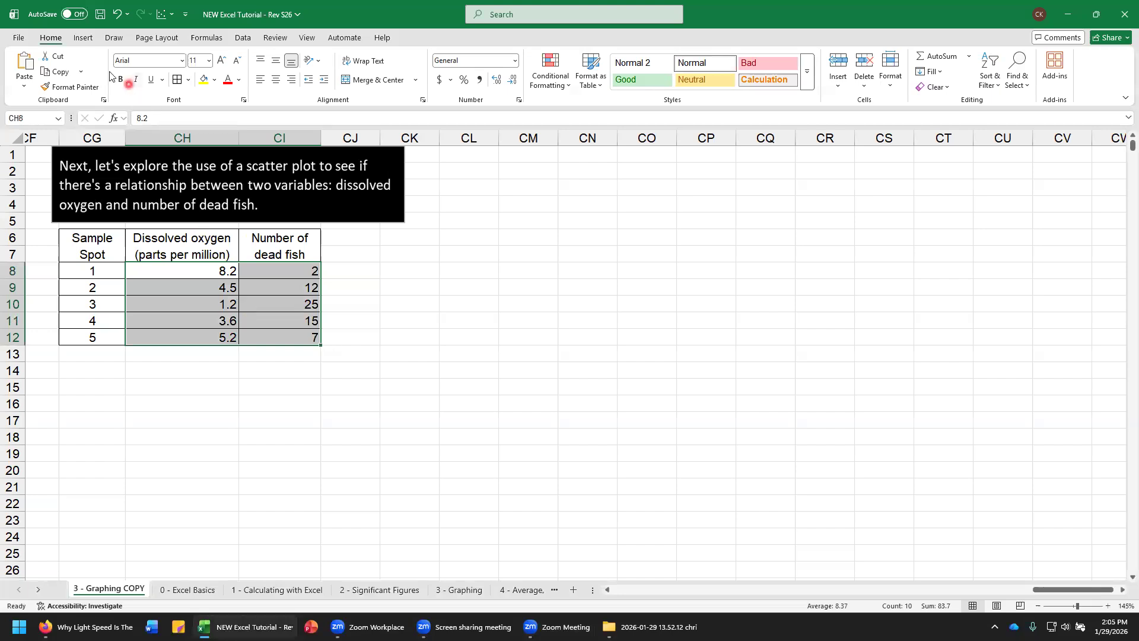
click(86, 39)
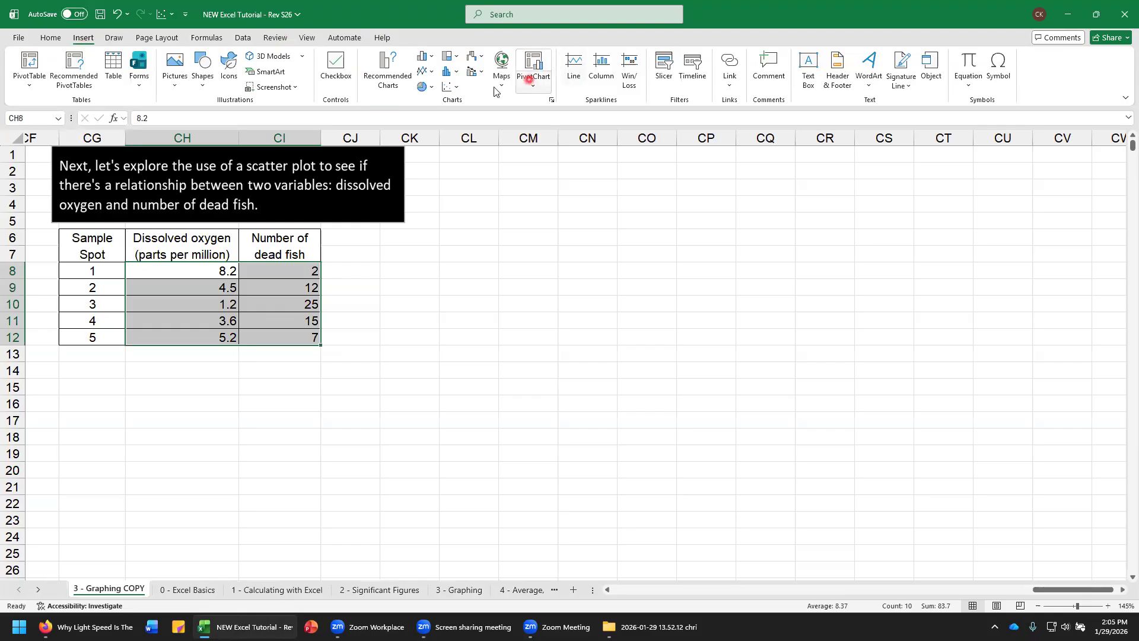
click(456, 88)
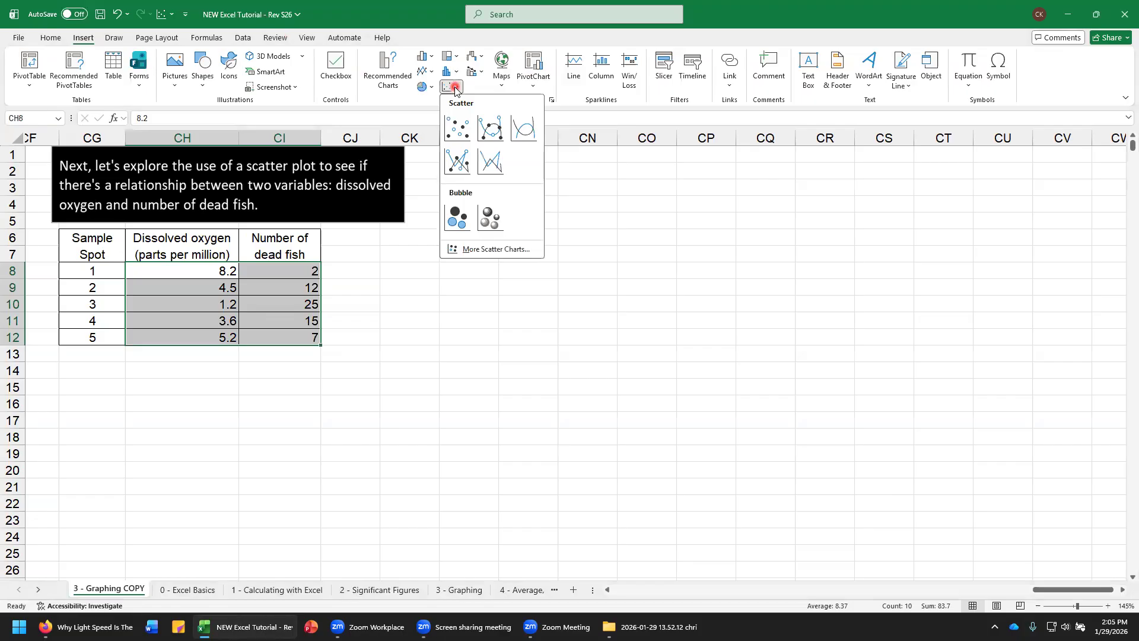
click(461, 134)
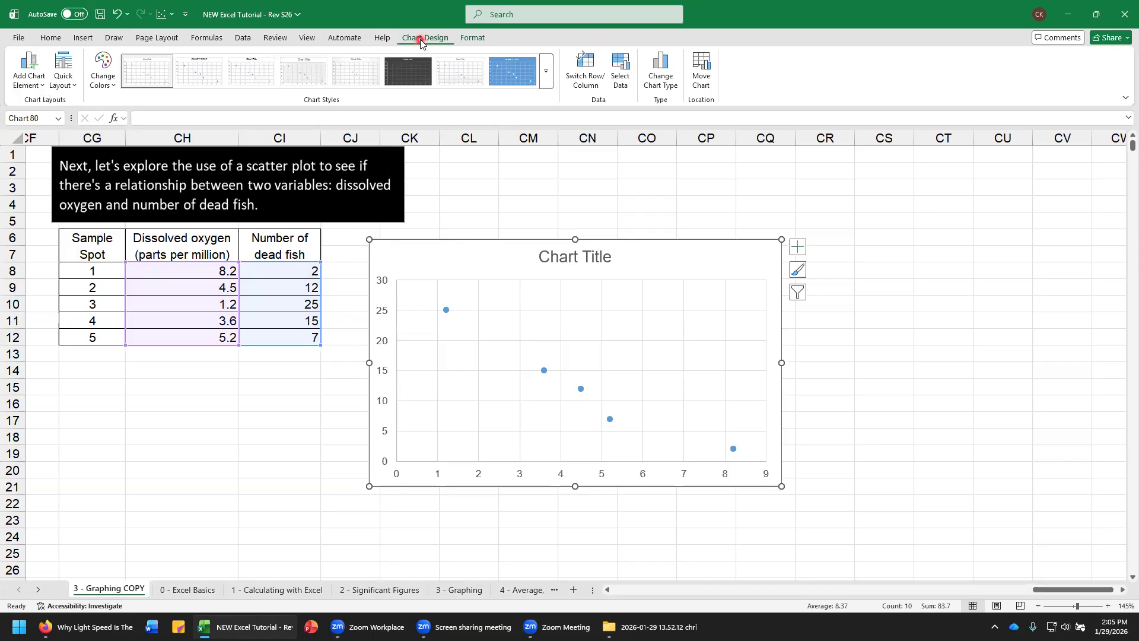
Step: Add primary horizontal and primary vertical axis titles to the scatter chart
click(29, 83)
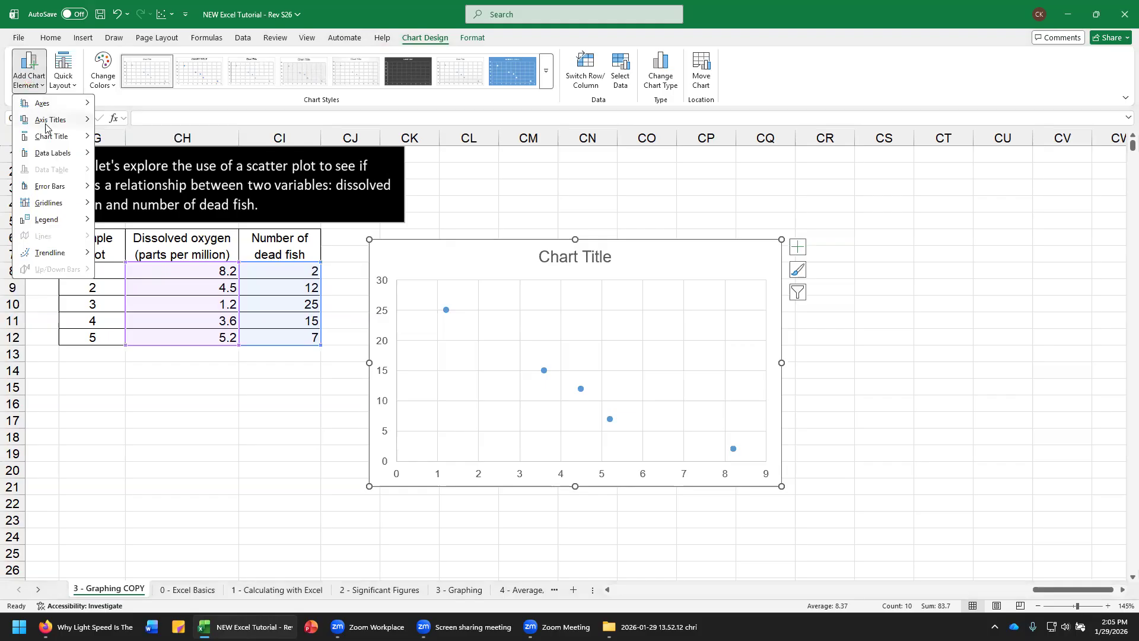
mouse_move(50, 122)
click(130, 126)
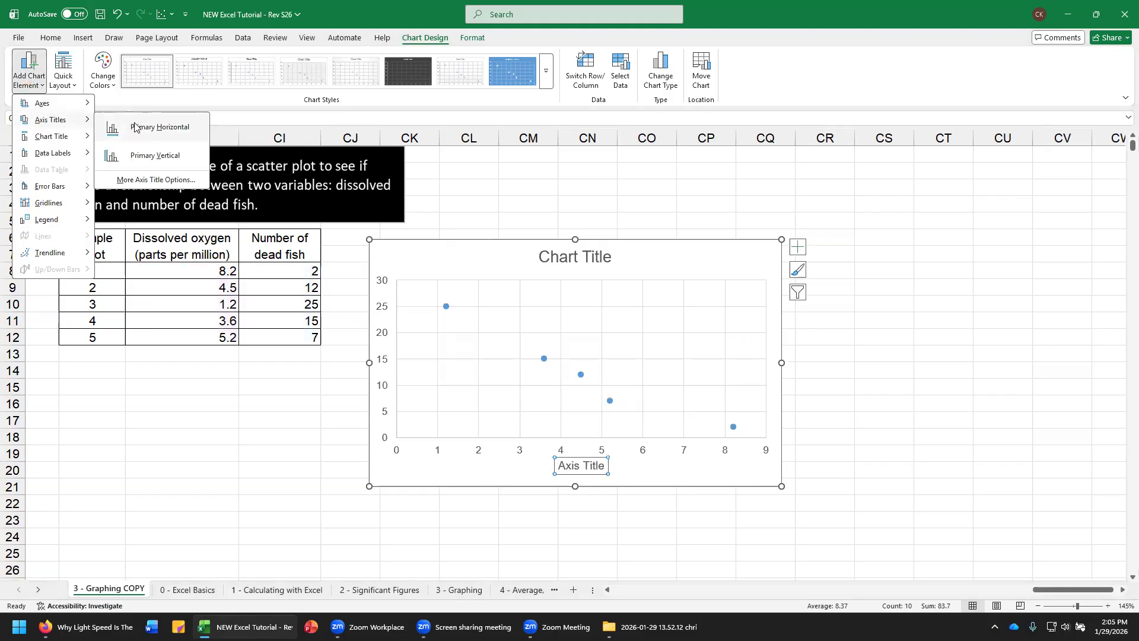
click(29, 74)
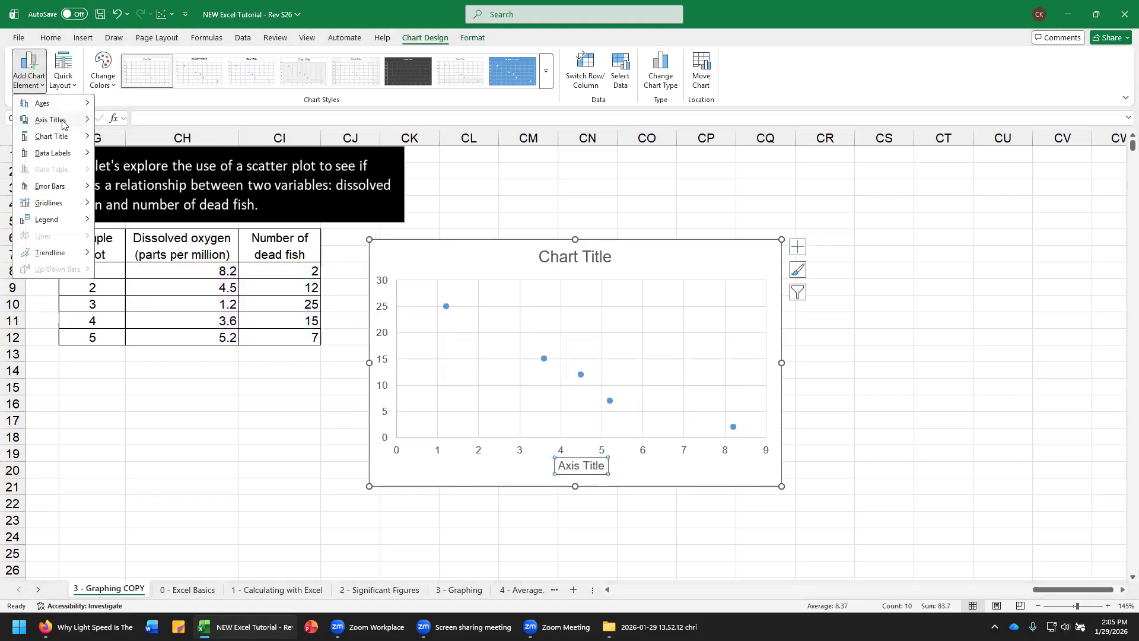
mouse_move(62, 123)
click(132, 142)
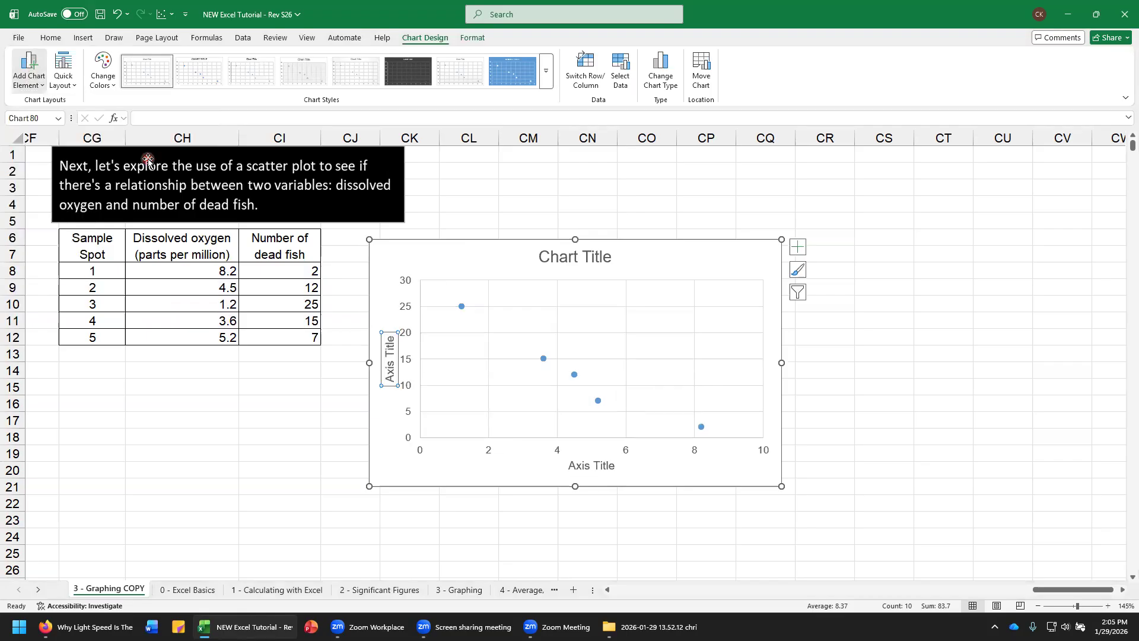
Step: Add a linear trendline to the scatter chart's data points
click(36, 88)
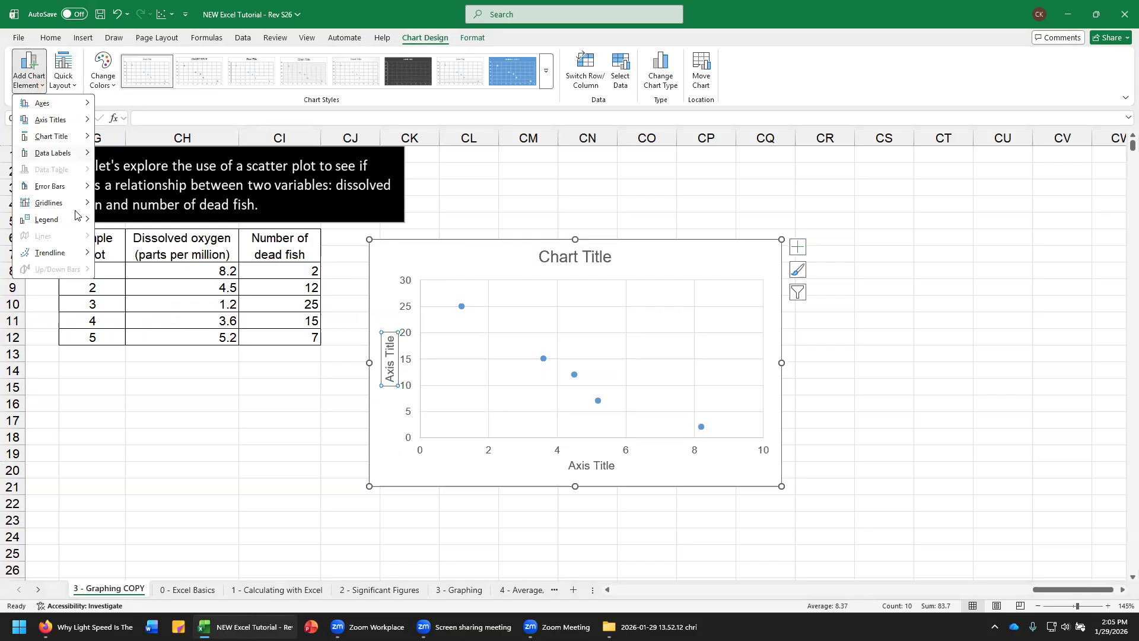
mouse_move(78, 257)
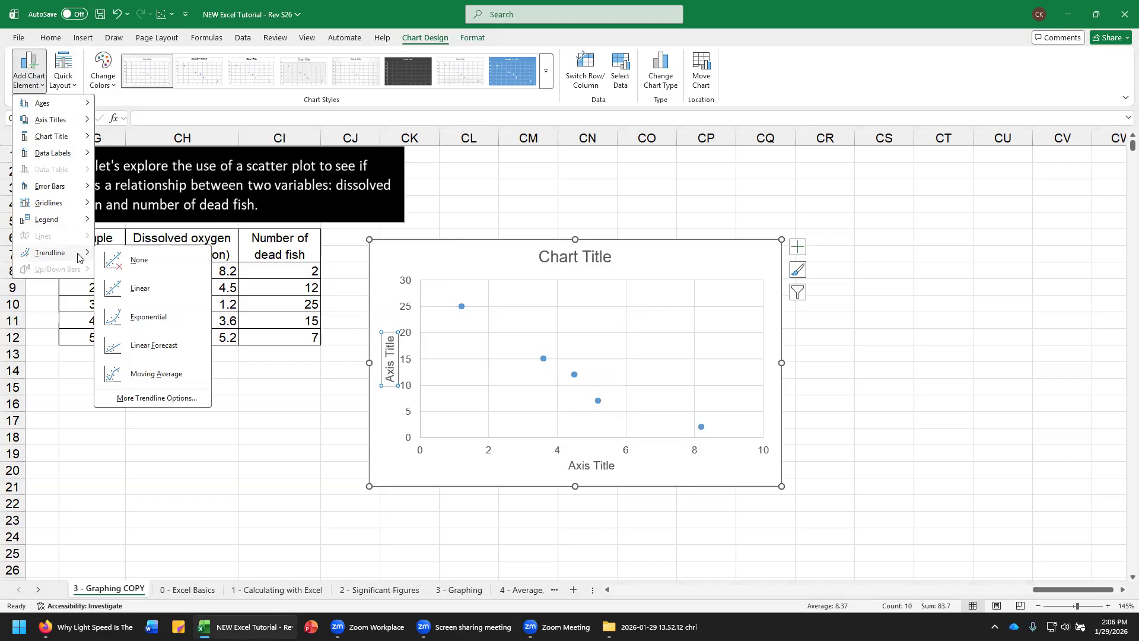
click(151, 295)
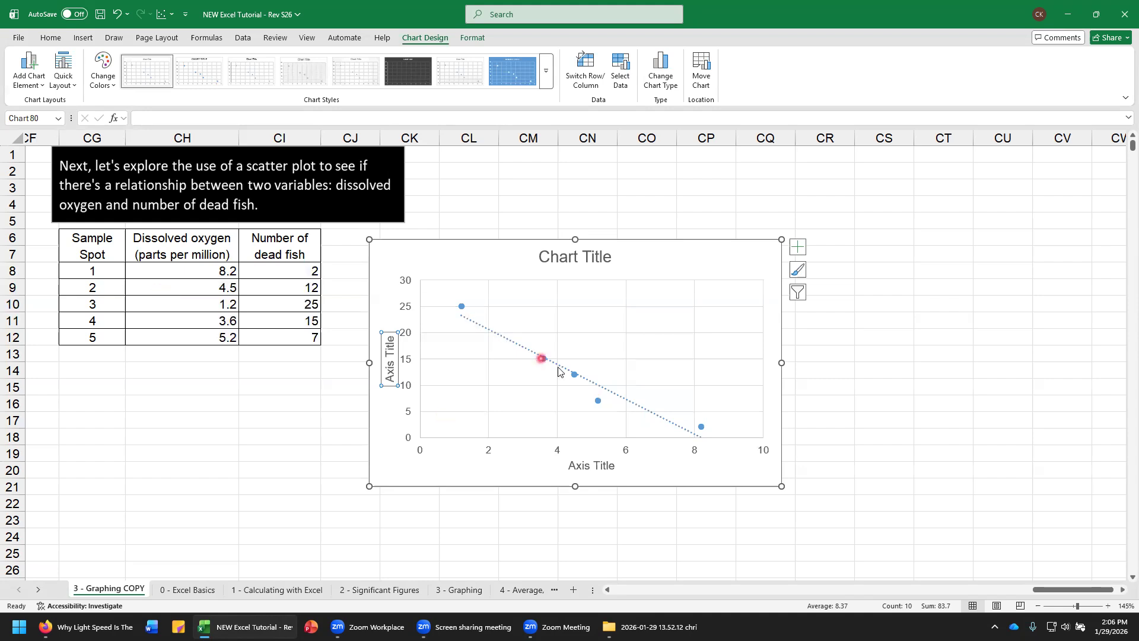
Step: Display the trendline's equation and R-squared value on the chart
click(33, 82)
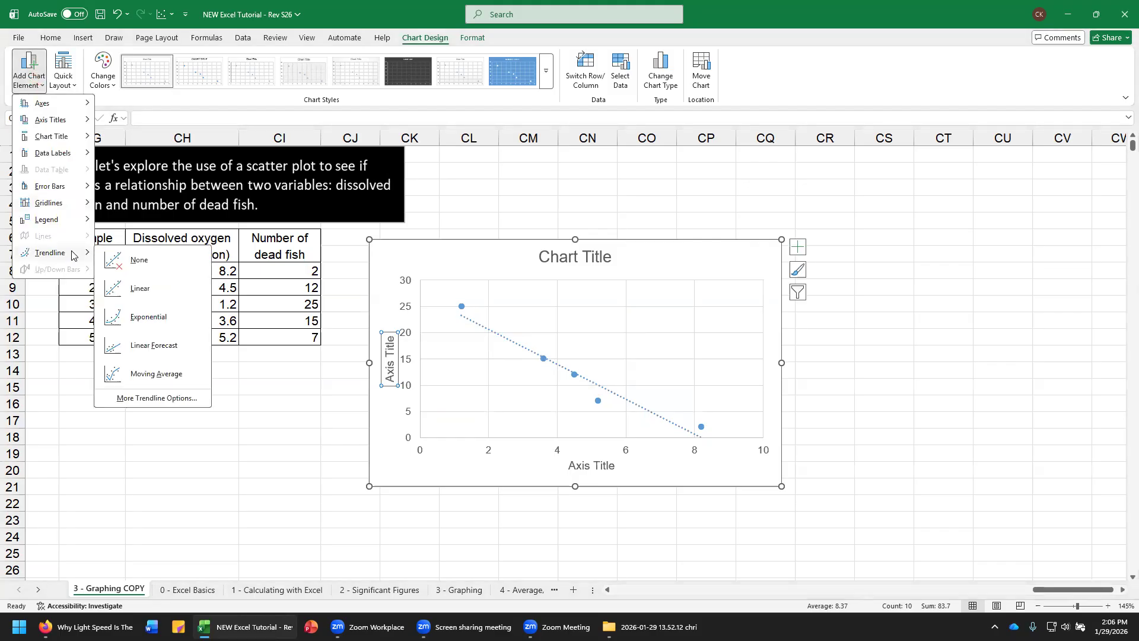
click(177, 399)
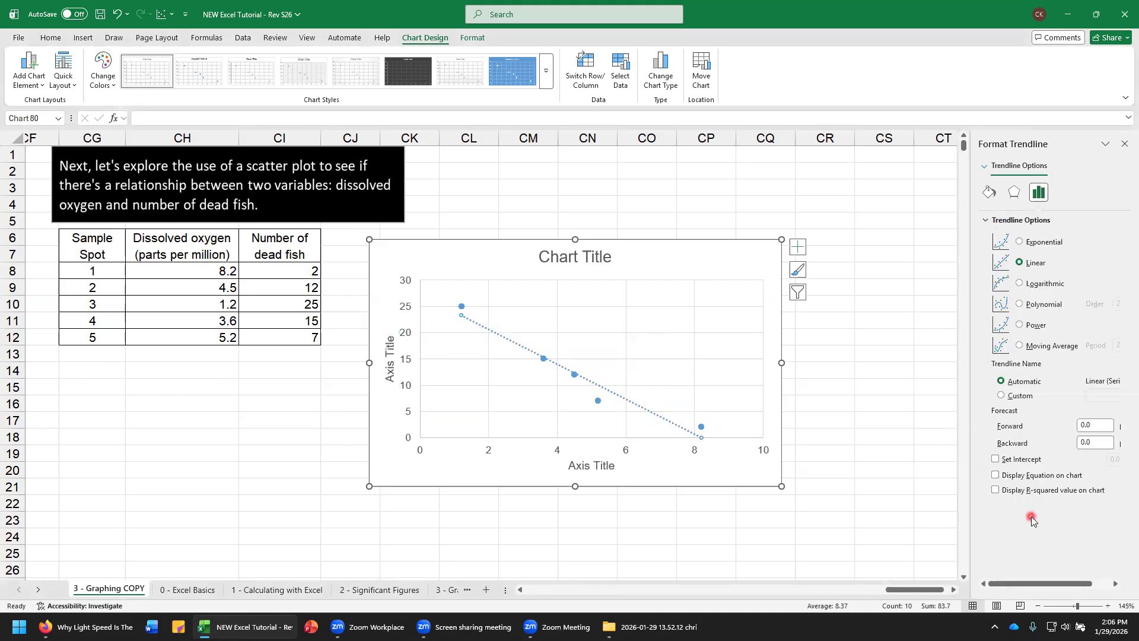
click(996, 476)
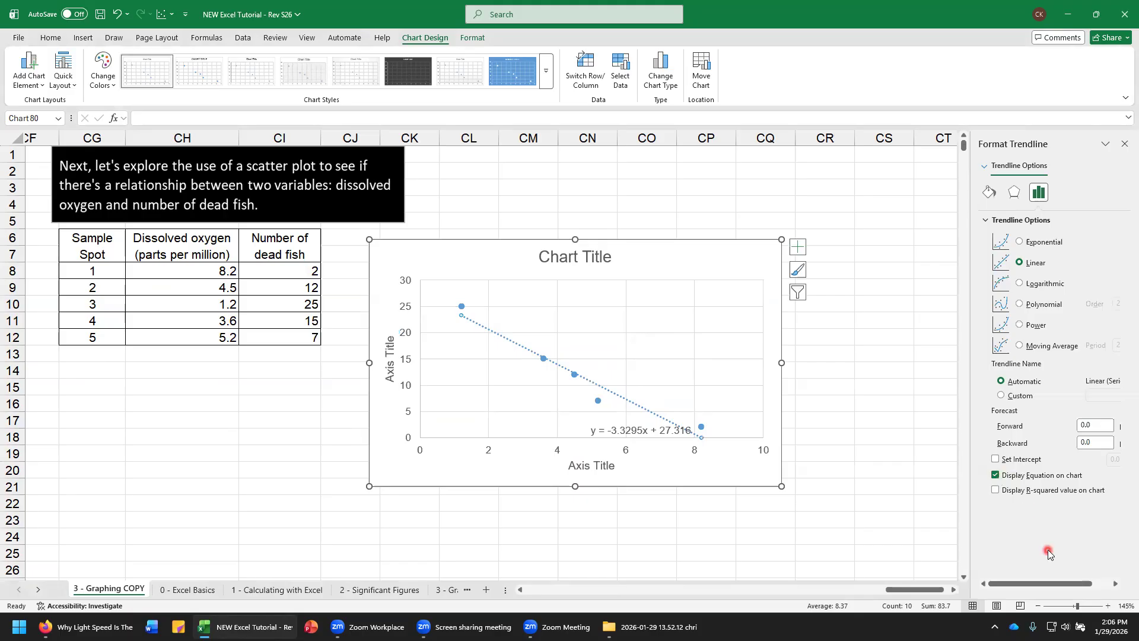
click(995, 490)
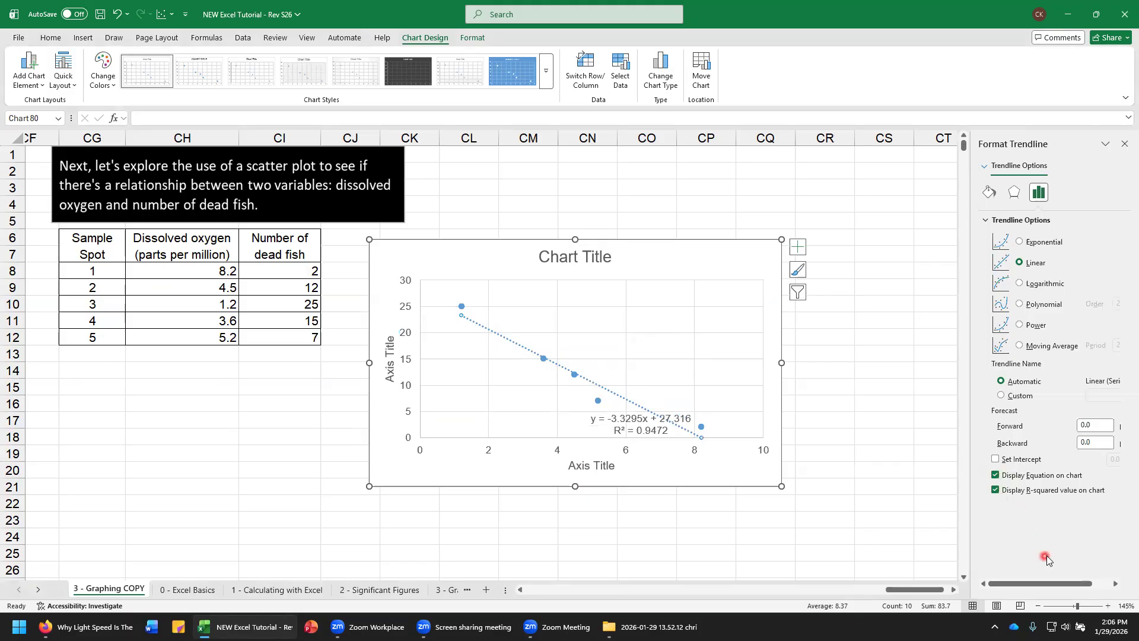
click(1125, 144)
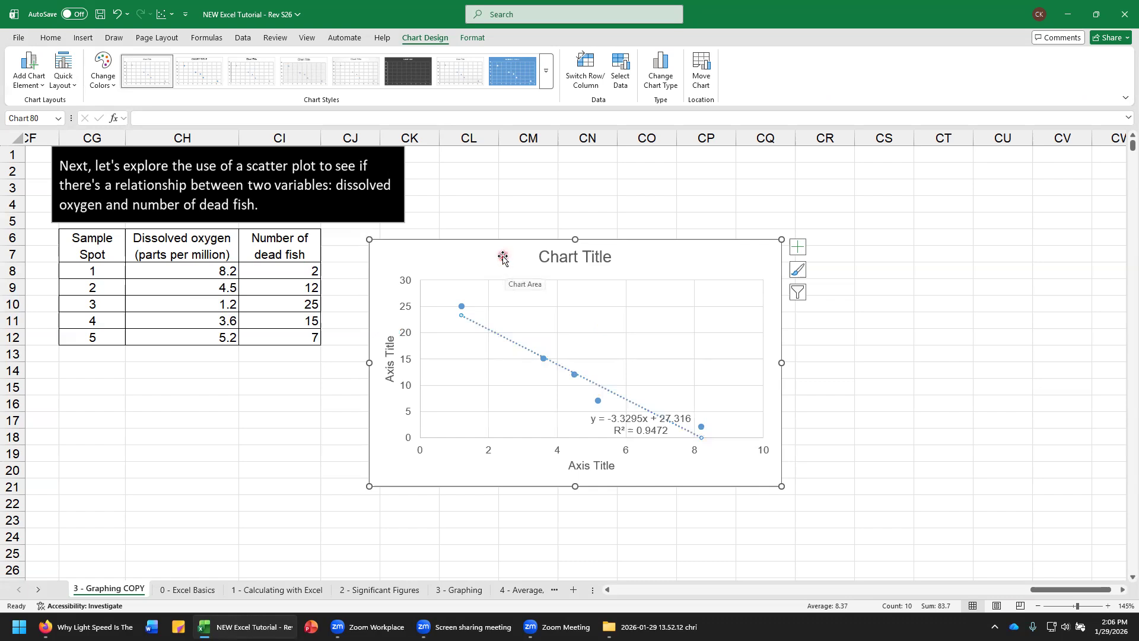
Step: Replace the chart title with "Number of Dead Fish as a Function of Dissolved Oxygen"
double_click(566, 254)
click(566, 255)
click(594, 256)
triple_click(592, 256)
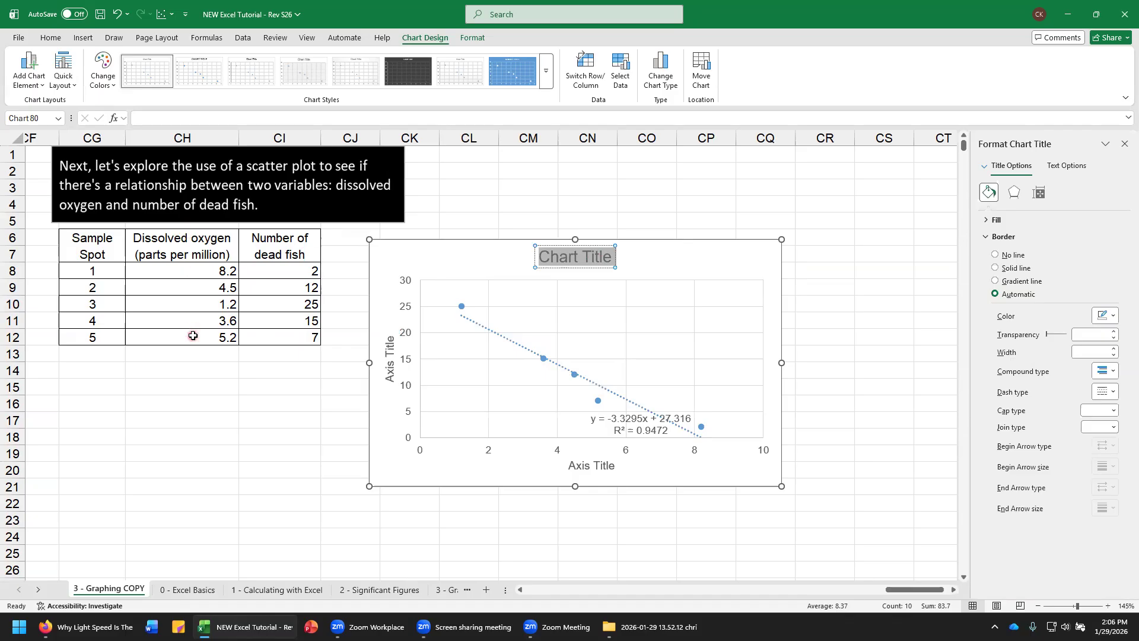
text(Number o)
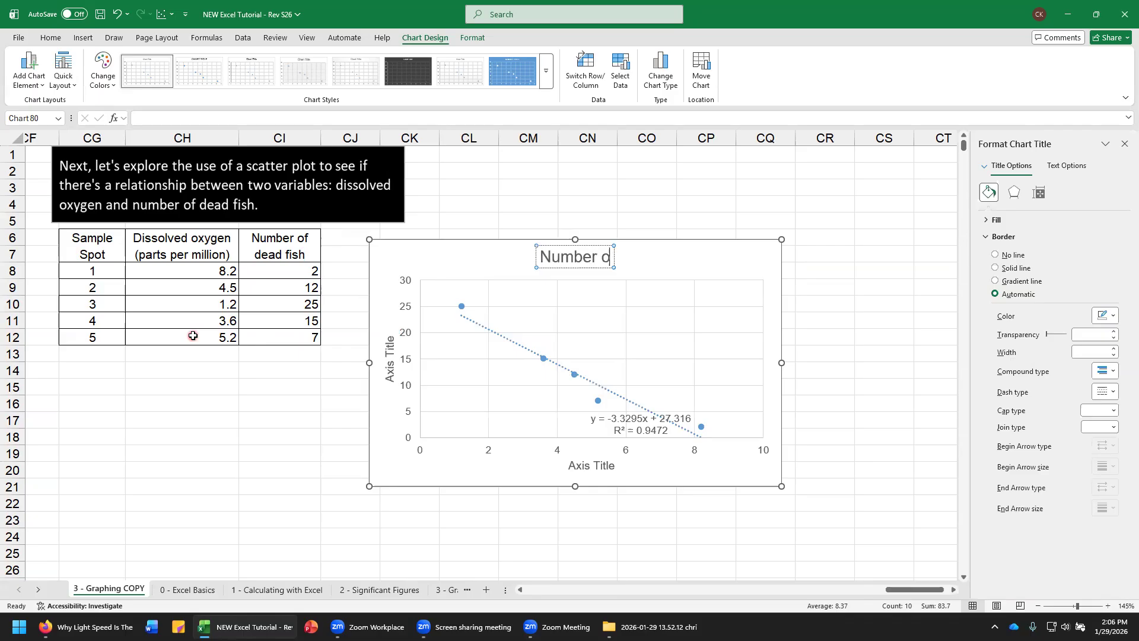
text(f Dead Fi)
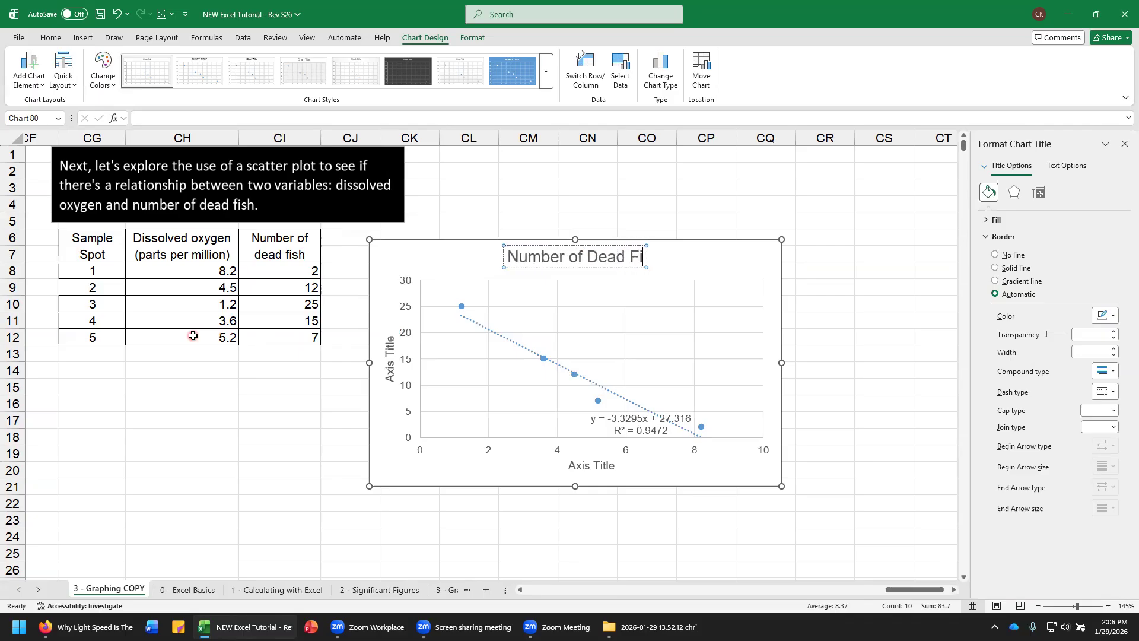
text(sh as a Functrio)
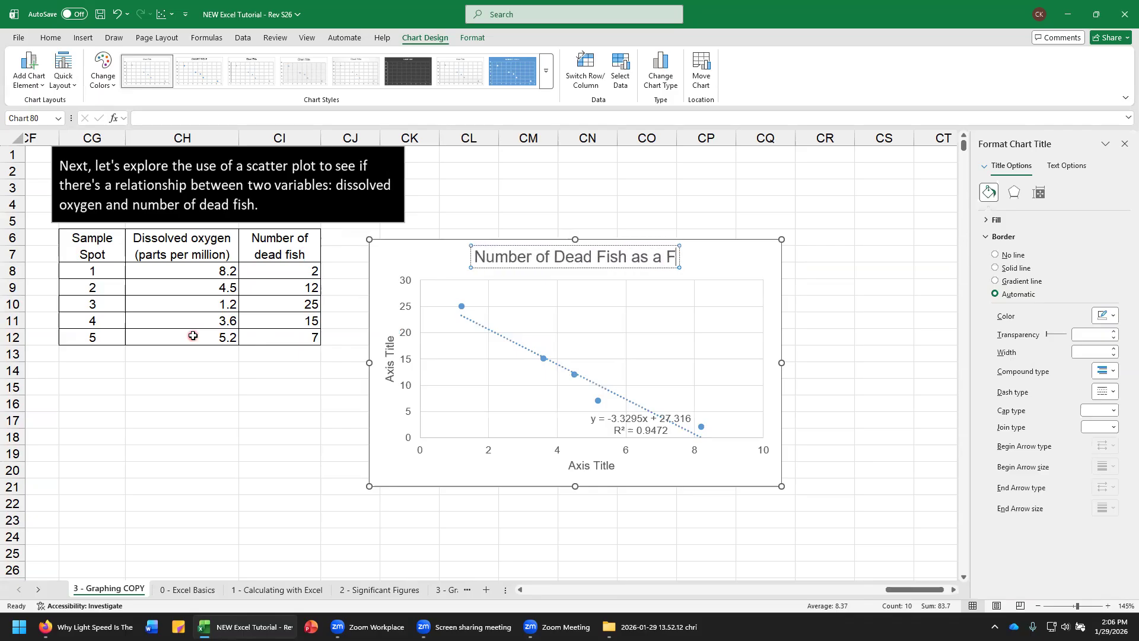
key(BackSpace)
key(BackSpace)
key(BackSpace)
text(ion of)
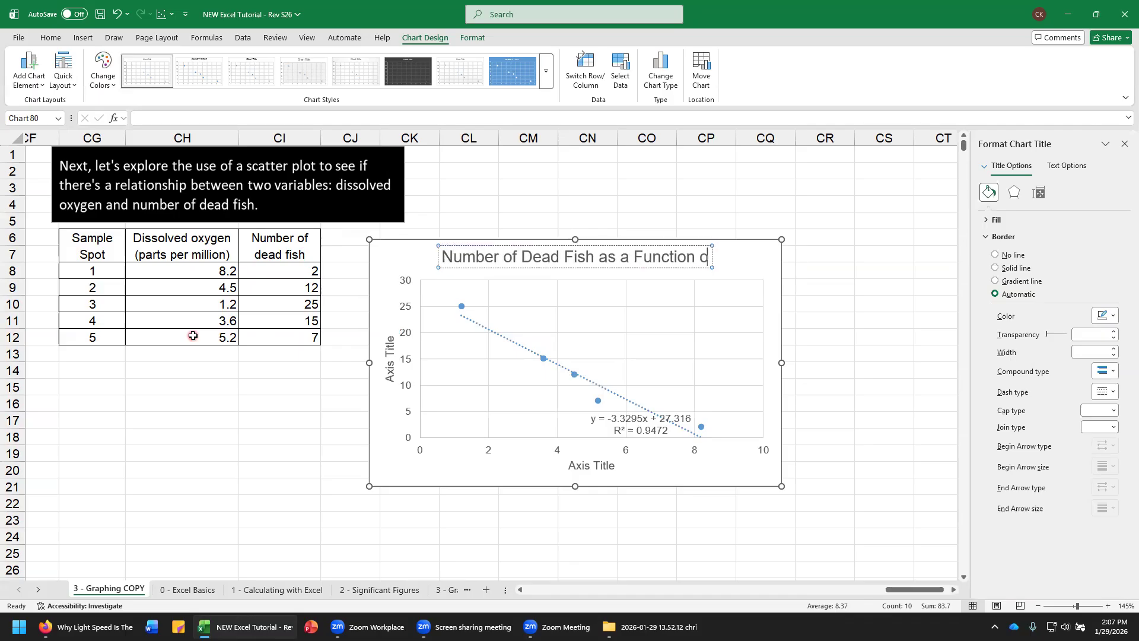
text( Dissolved)
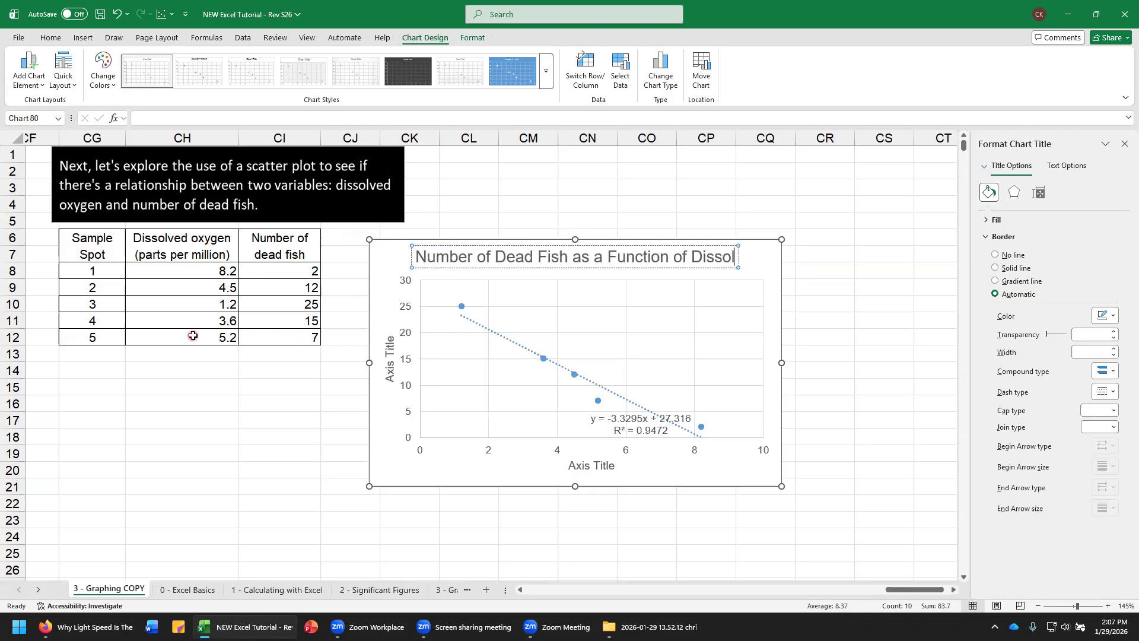
text( Oxygen)
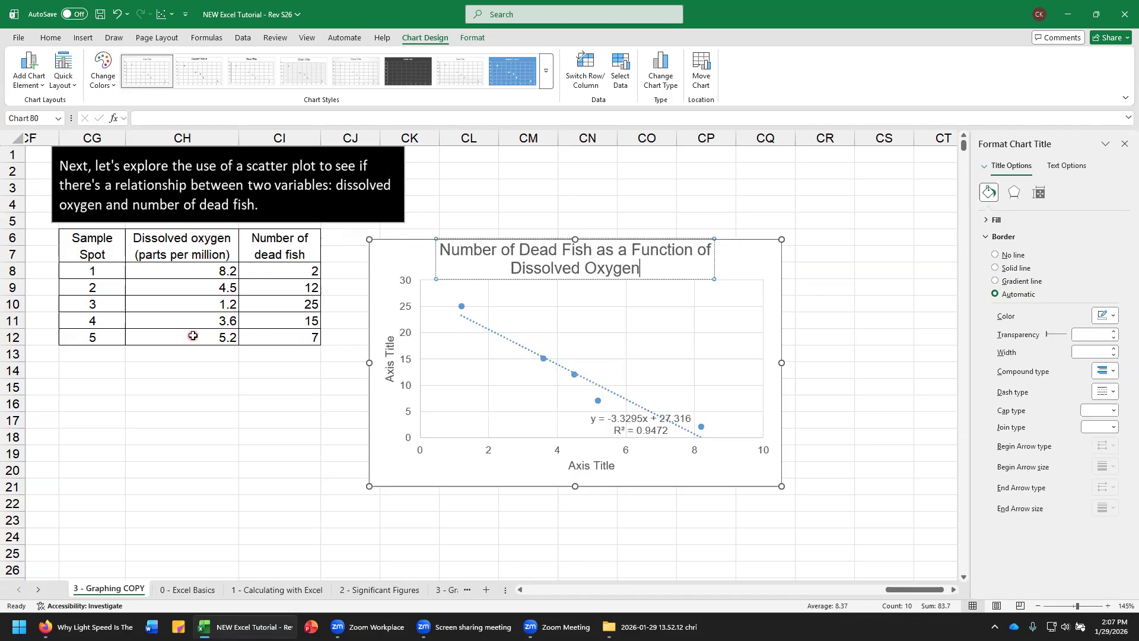
Step: Change the horizontal axis title to "Dissolved Oxygen (parts per million)"
double_click(599, 465)
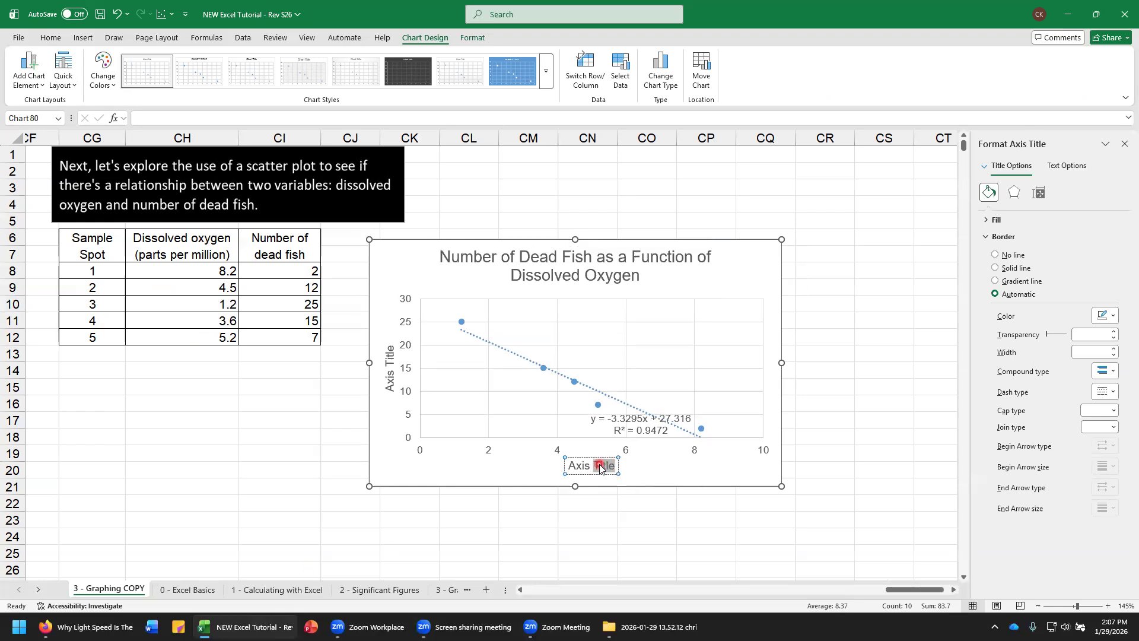
triple_click(599, 468)
text(Dissolved)
text( Oxygen)
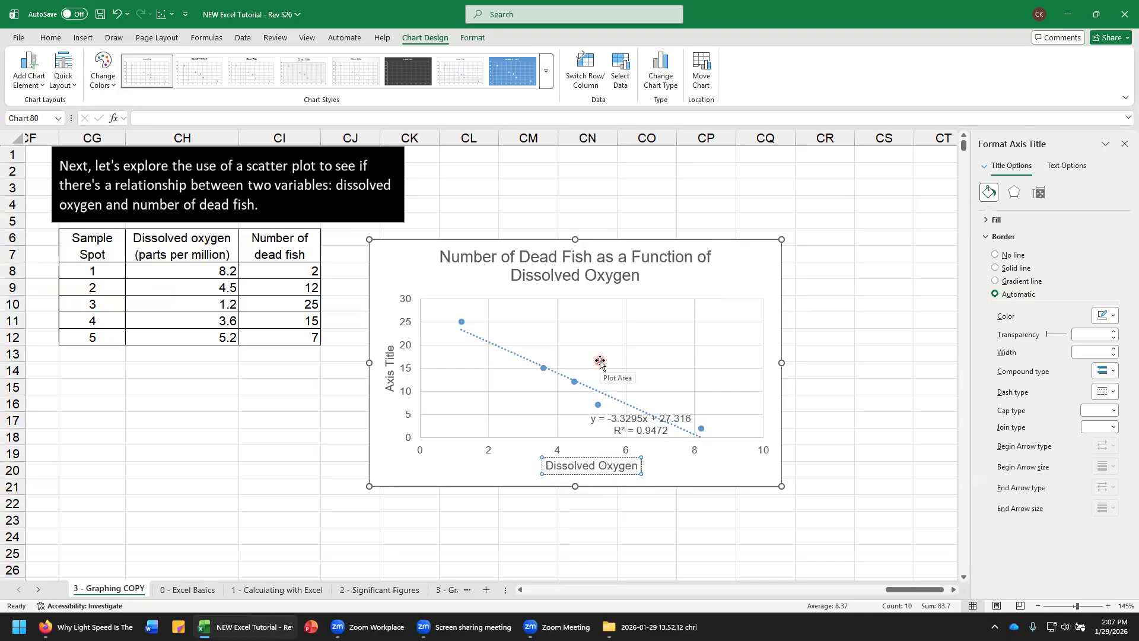
text((p)
text(arts per mi)
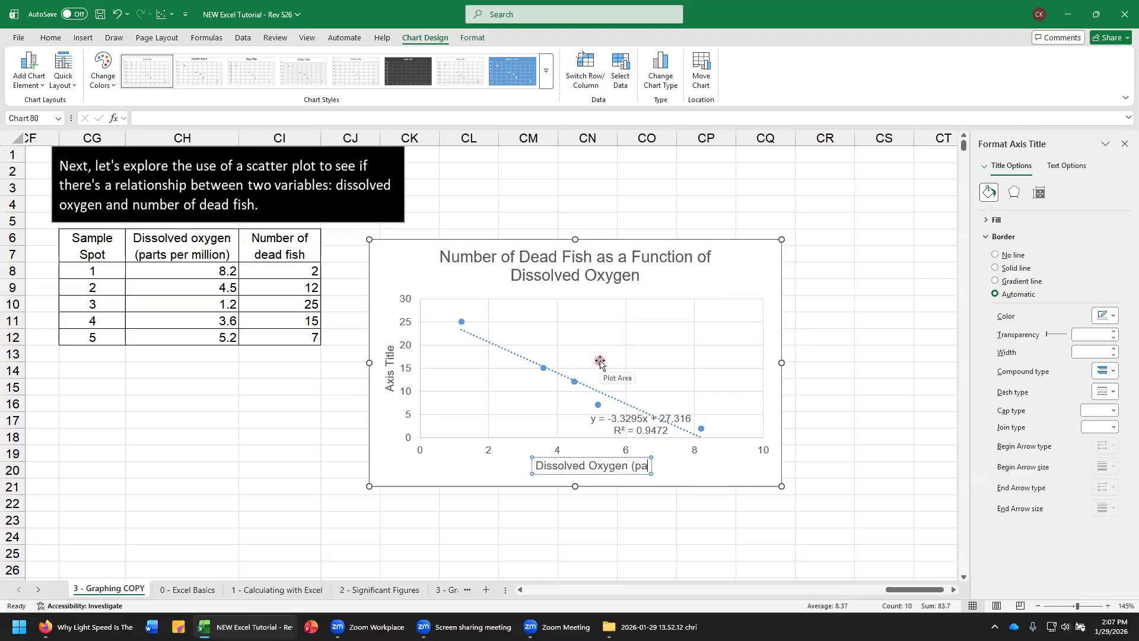
text(llion))
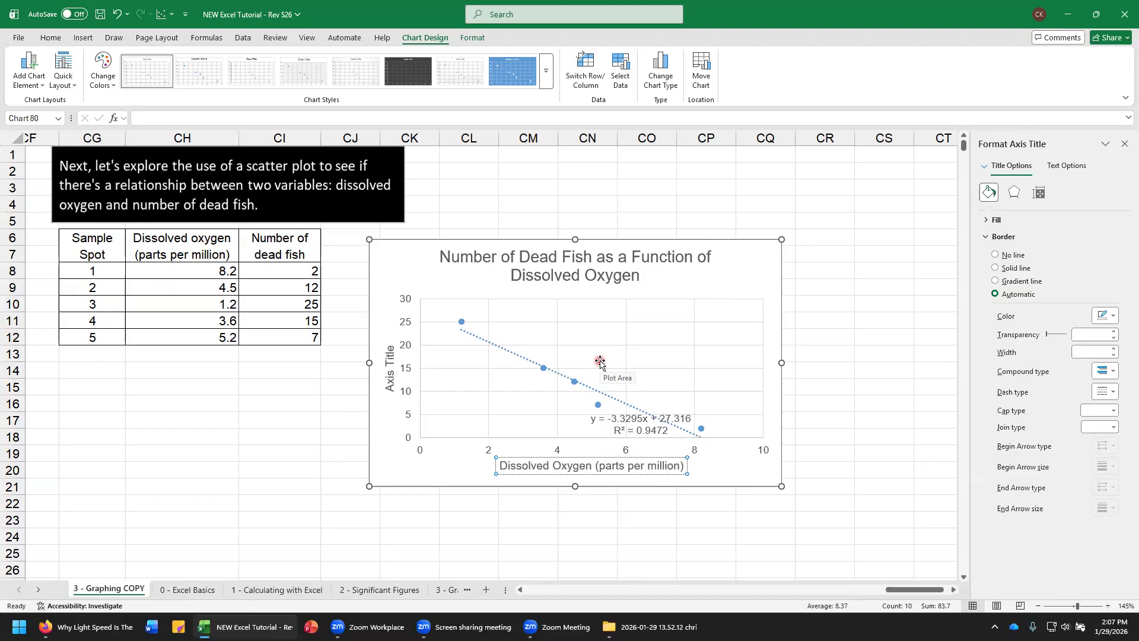
Step: Change the vertical axis title to "Number of dead fish"
click(387, 386)
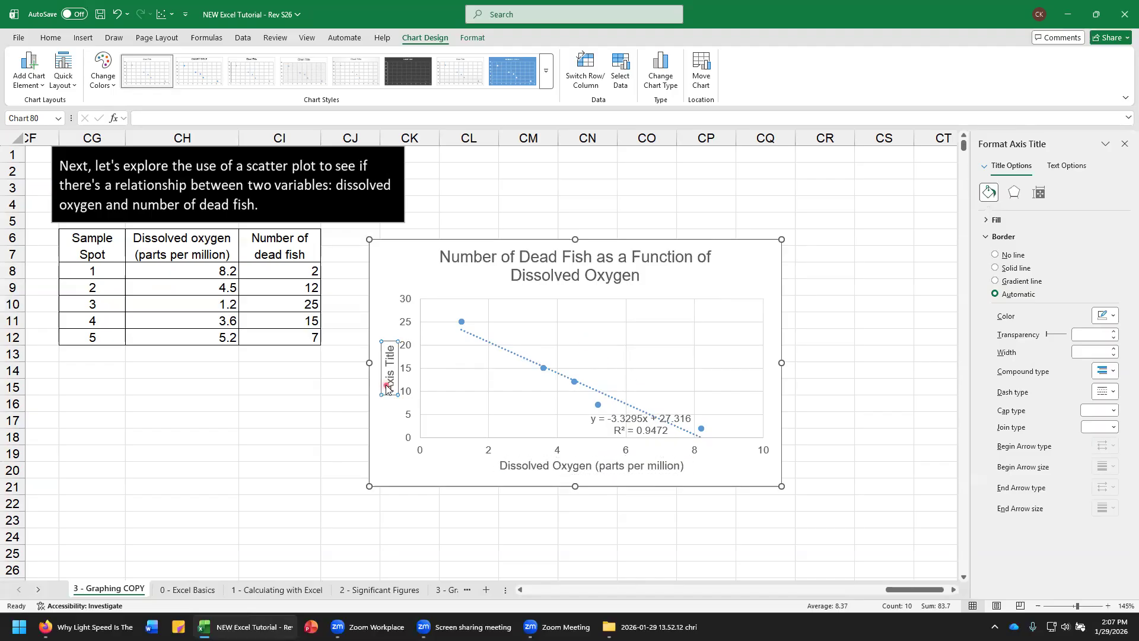
triple_click(387, 387)
text(Number of dead fish)
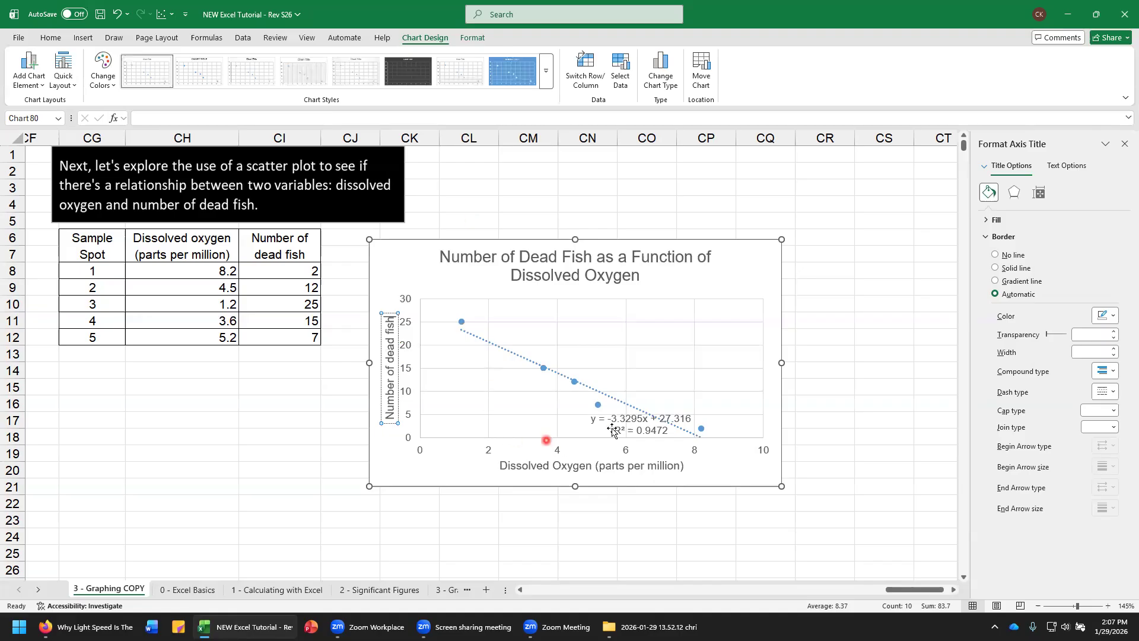
Step: Move the trendline equation and R-squared label clear of the line, into the empty area just below the chart title
drag(621, 419, 558, 307)
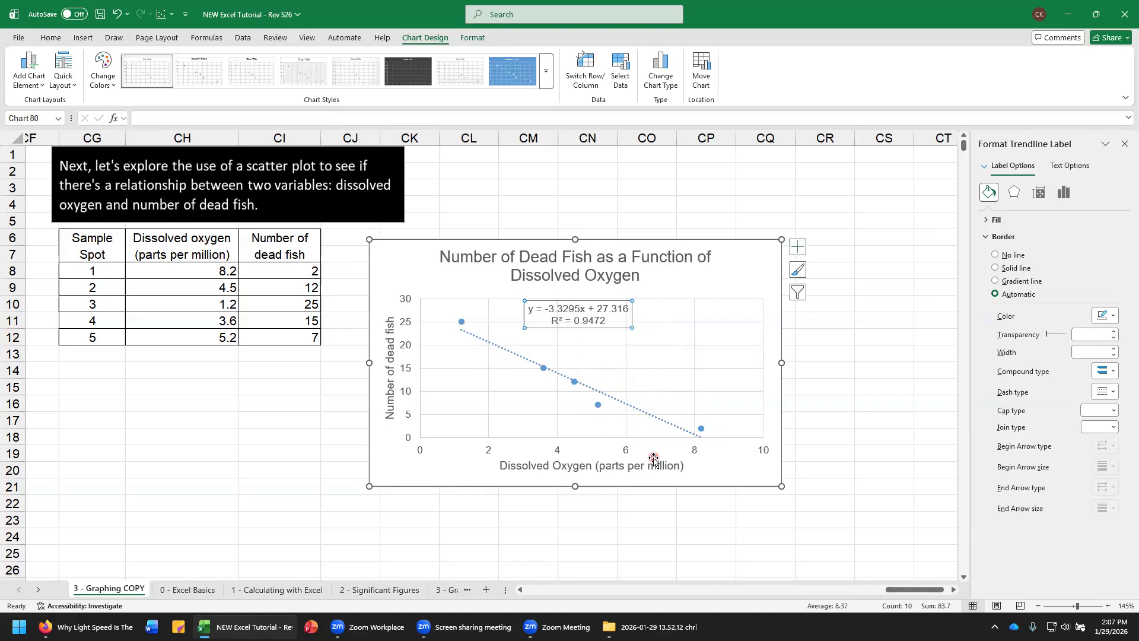
click(1123, 149)
mouse_move(700, 434)
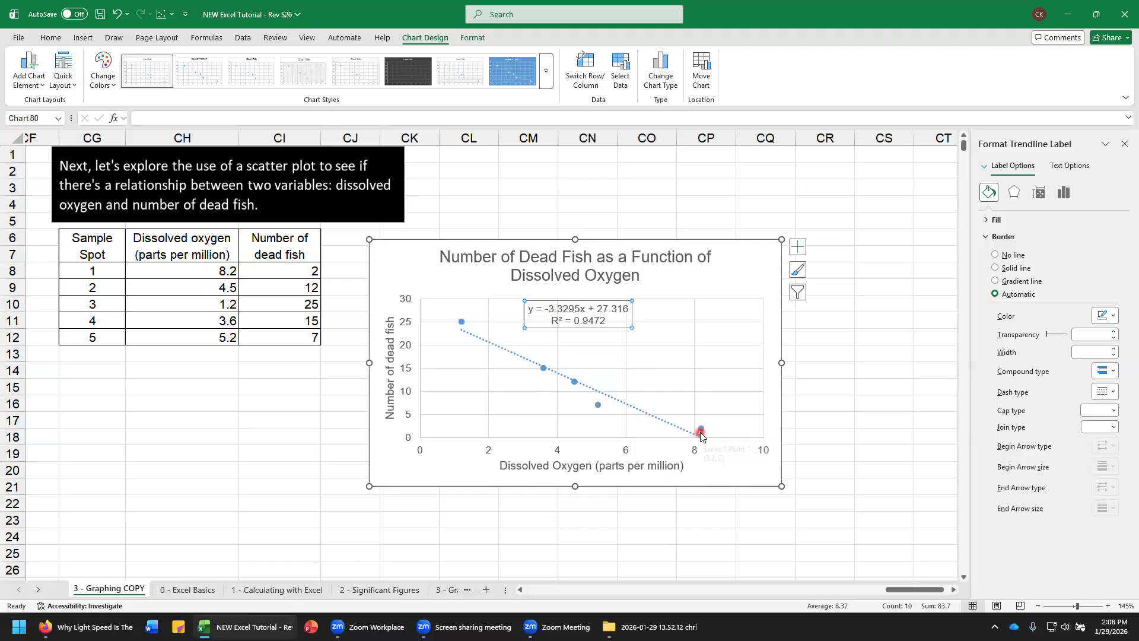